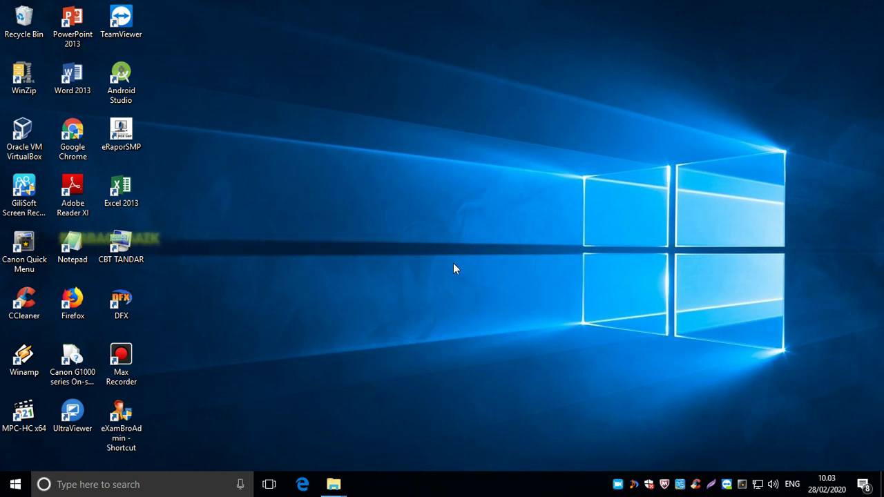
- Rename the eXamBroAdmin shortcut on the desktop to eXamBroAdmin, removing the "- Shortcut" suffix
left_click(129, 443)
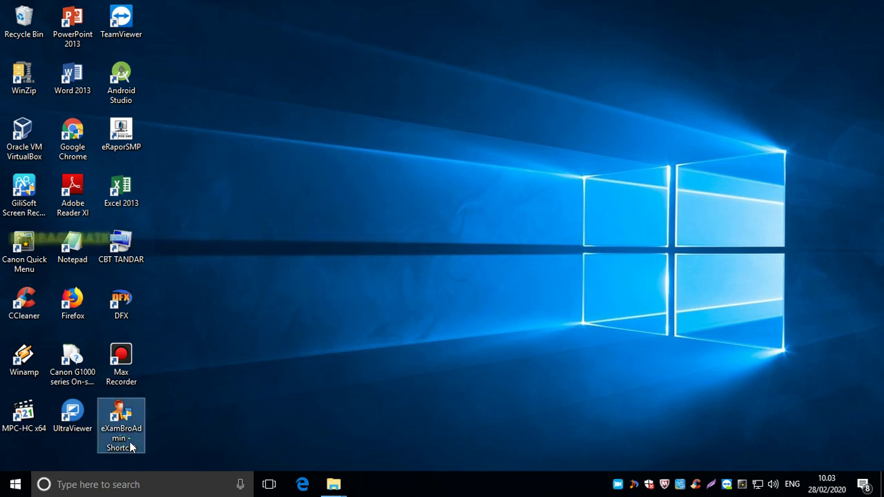
left_click(138, 445)
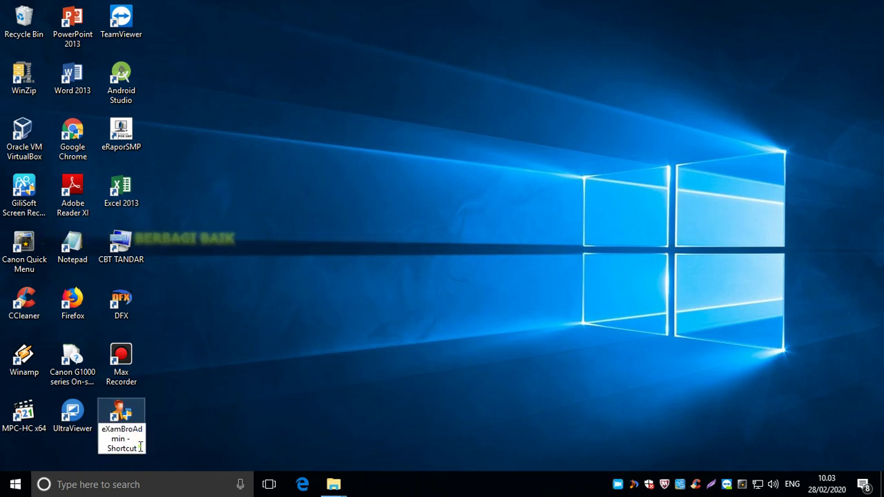
key("BackSpace")
key("BackSpace")
key("BackSpace")
key("BackSpace")
key("BackSpace")
key("BackSpace")
key("BackSpace")
key("BackSpace")
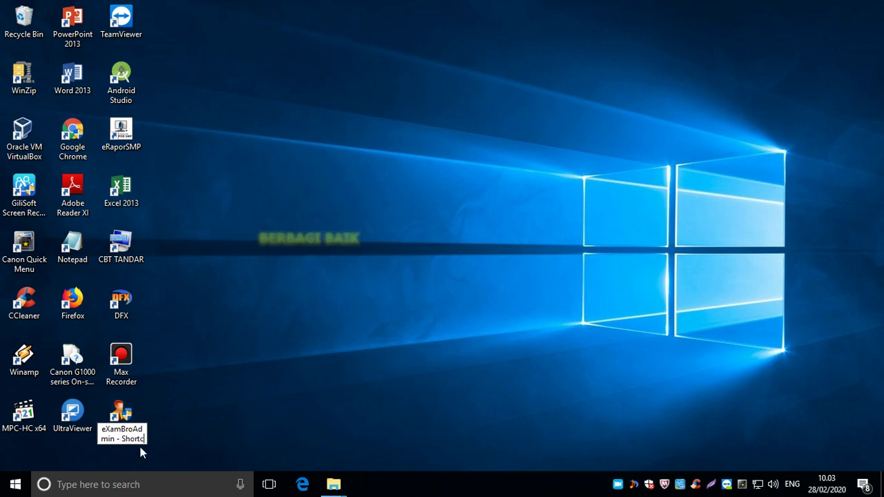
key("BackSpace")
key("BackSpace")
key("BackSpace")
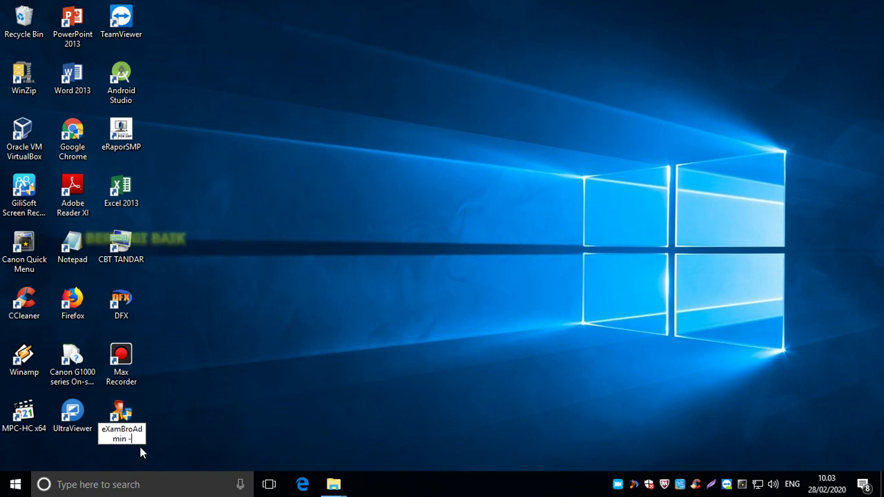
key("Return")
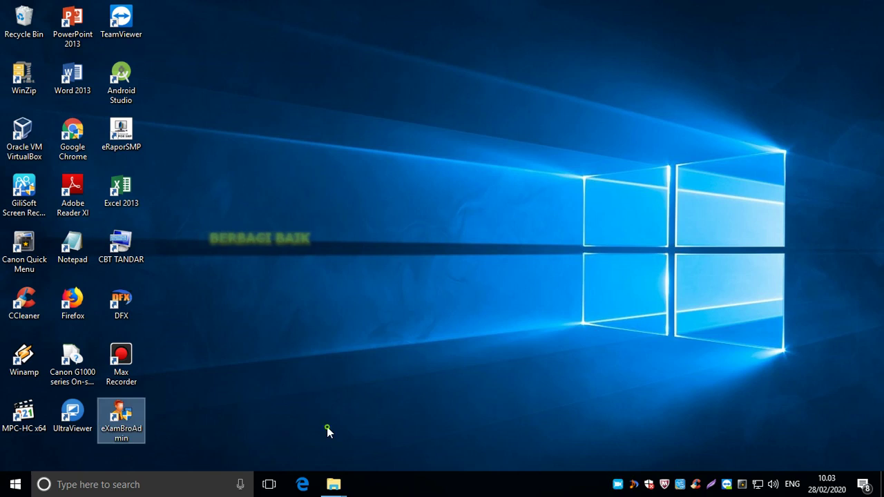
left_click(327, 427)
- Launch eXamBroAdmin from its desktop shortcut
left_click(120, 418)
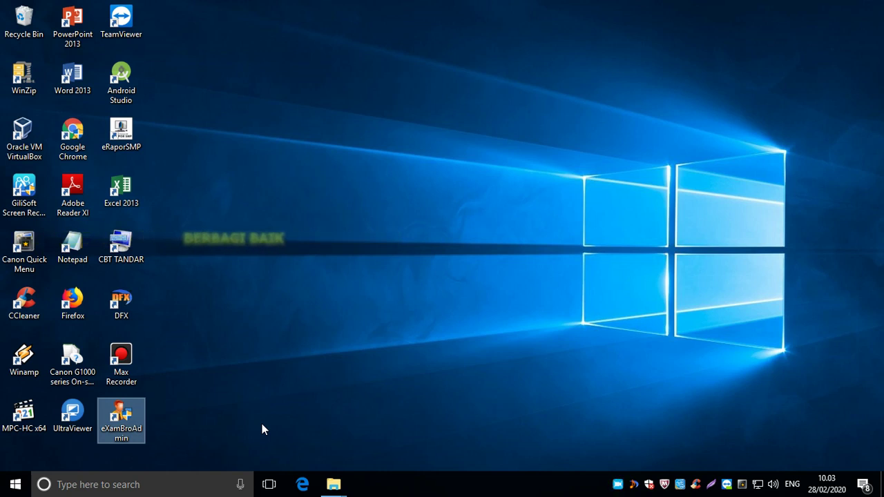
left_click(371, 351)
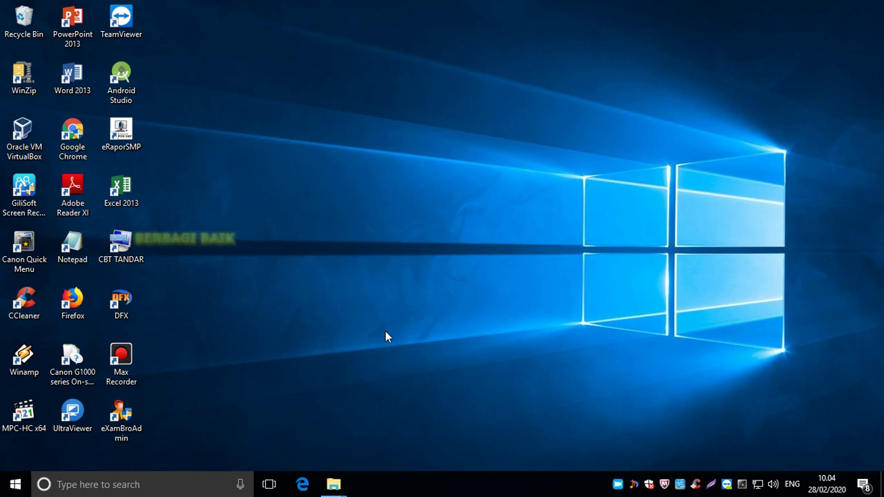
left_click(126, 414)
left_click(126, 413)
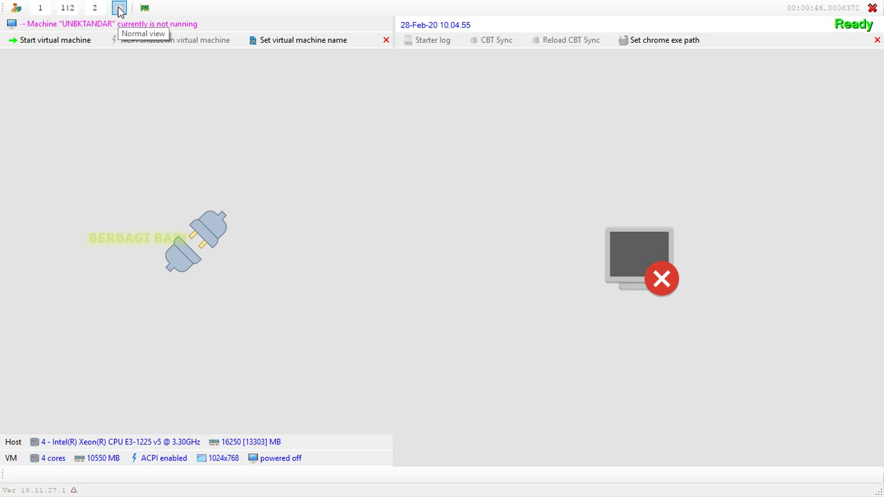
- Switch between the split layout and the virtual machine panel alone, and exit eXamBro Admin
left_click(40, 7)
left_click(67, 8)
left_click(40, 8)
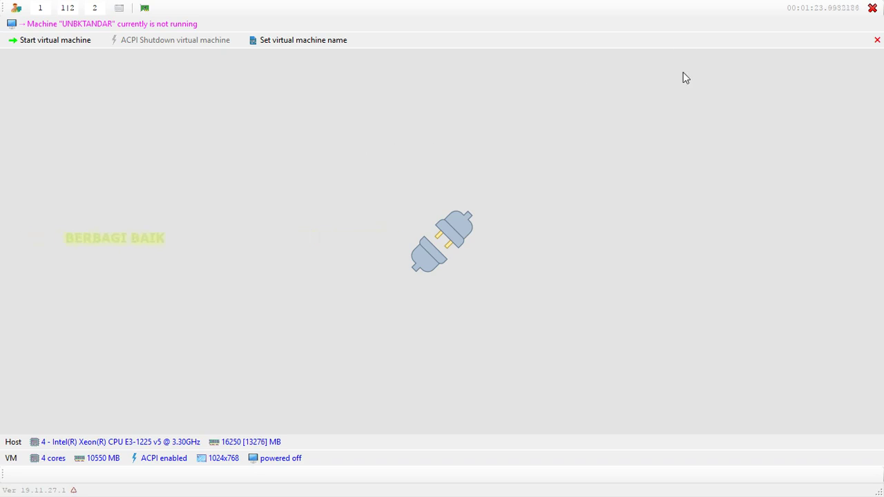
left_click(872, 7)
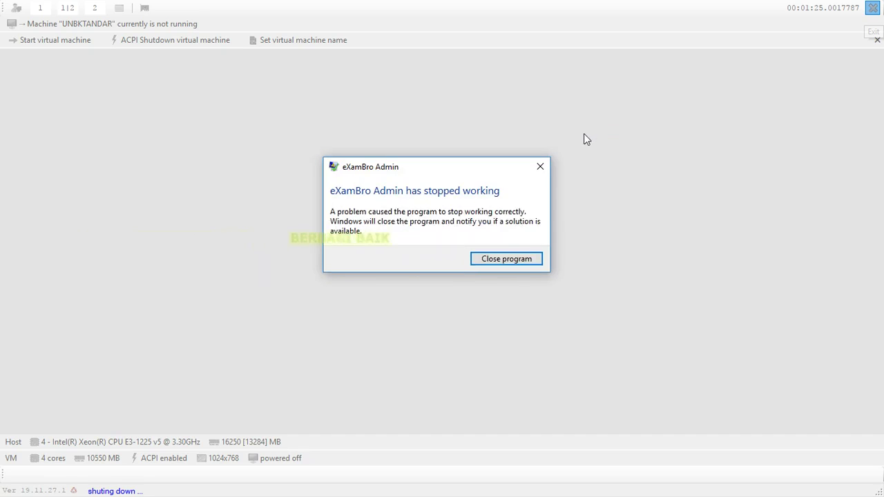
left_click(530, 257)
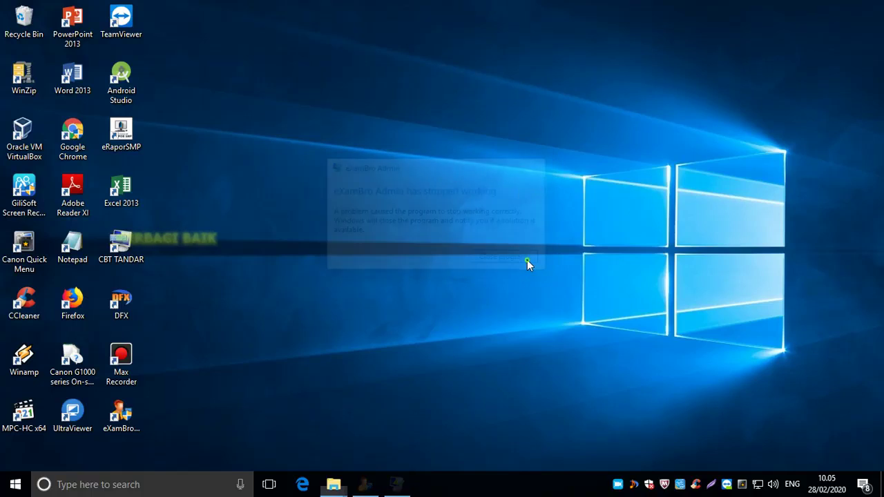
- Look up the name of the virtual machine in Oracle VM VirtualBox and close the manager
double_click(23, 132)
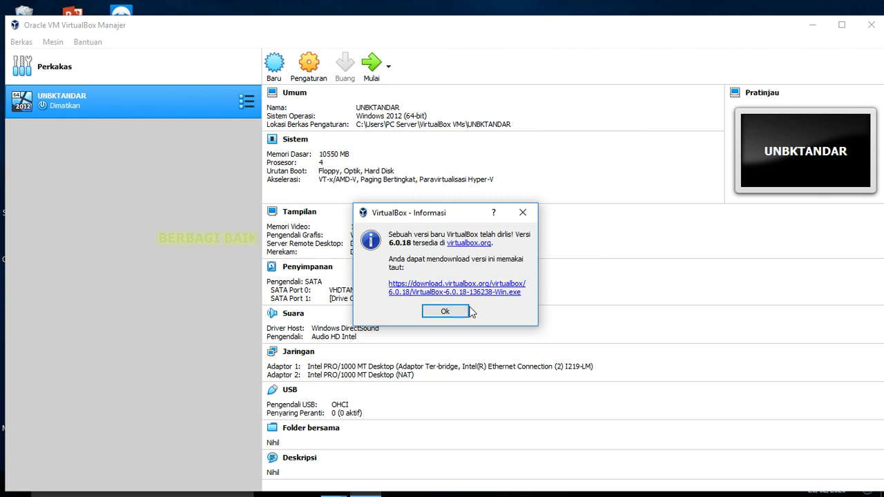
left_click(522, 212)
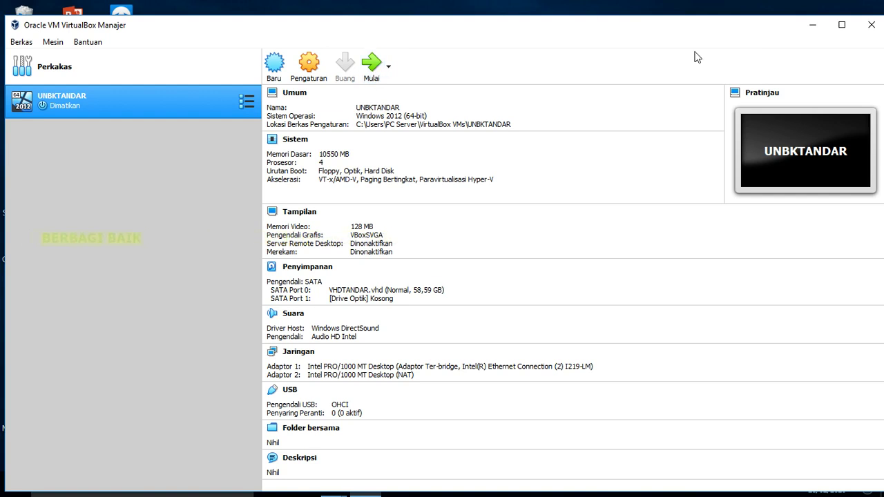
left_click(871, 24)
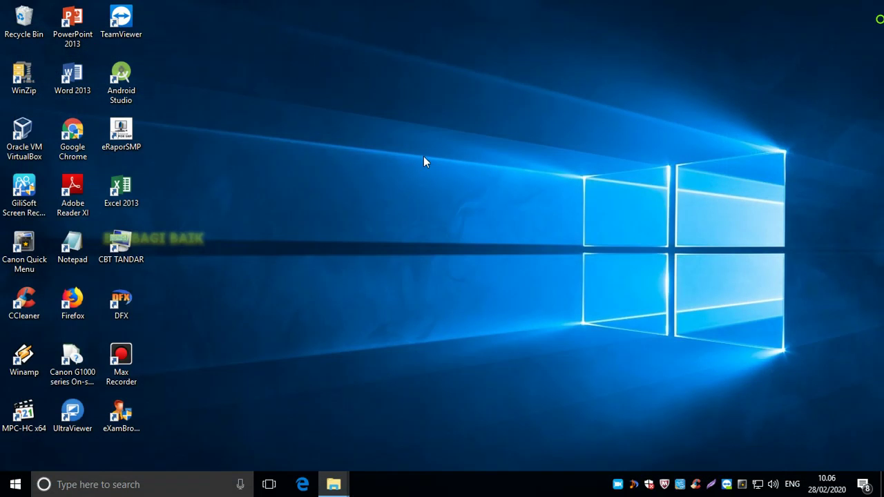
- Launch eXamBroAdmin from the desktop and set the virtual machine name to UNBKTANDAR
left_click(130, 416)
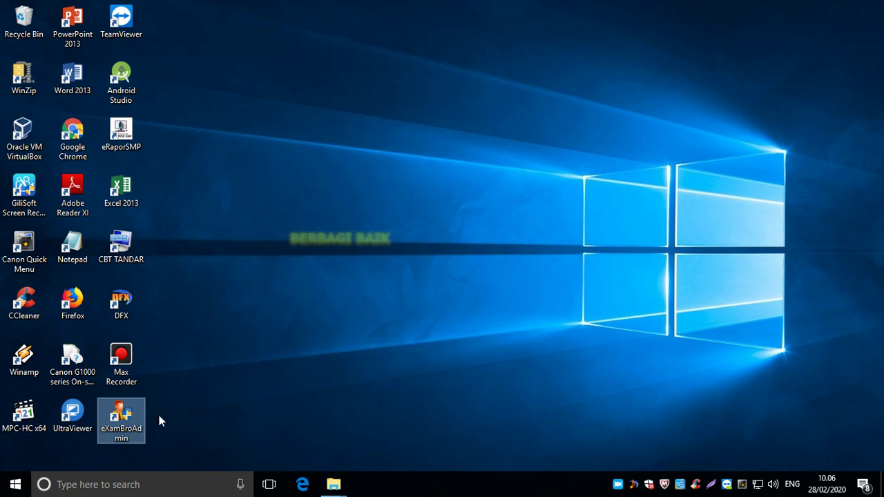
double_click(130, 417)
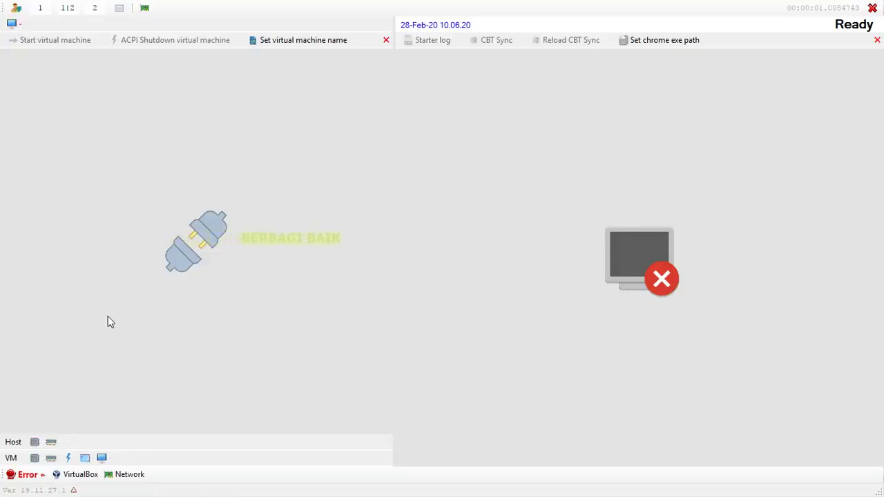
left_click(327, 44)
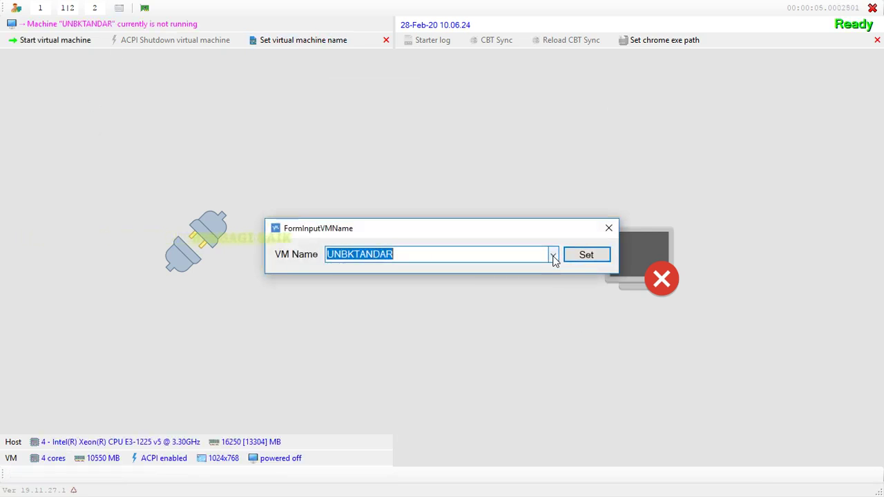
left_click(554, 259)
left_click(553, 257)
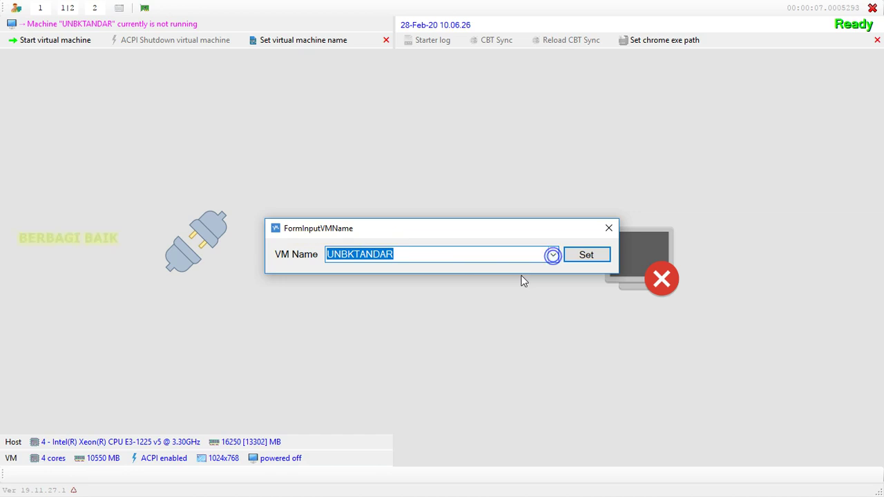
left_click(577, 255)
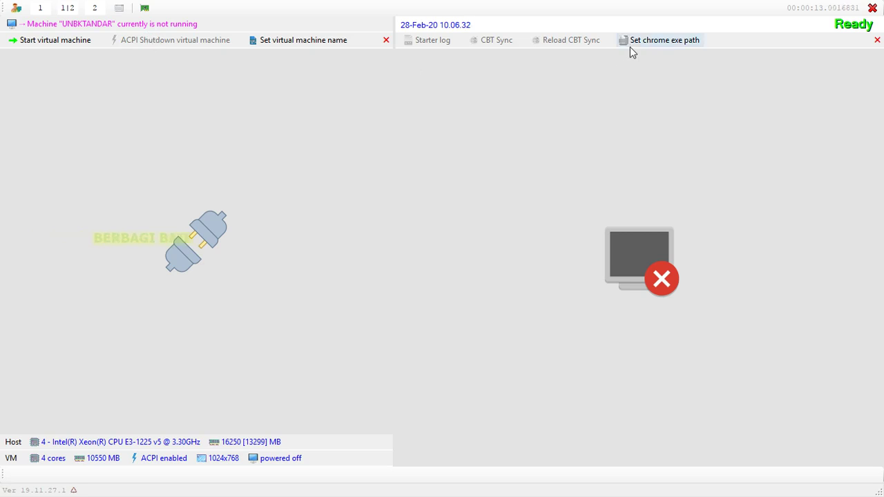
- Set the Chrome exe path to chrome in Program Files (x86)\Google\Chrome\Application on System (C:)
left_click(647, 41)
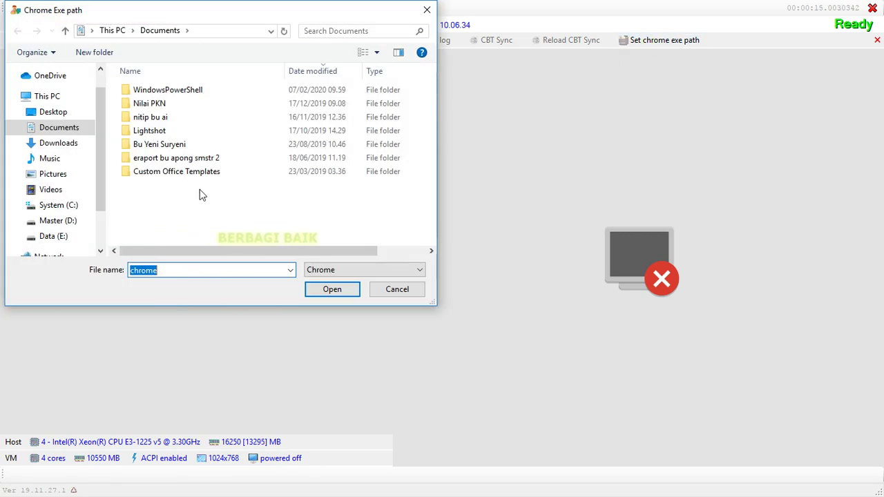
left_click(198, 207)
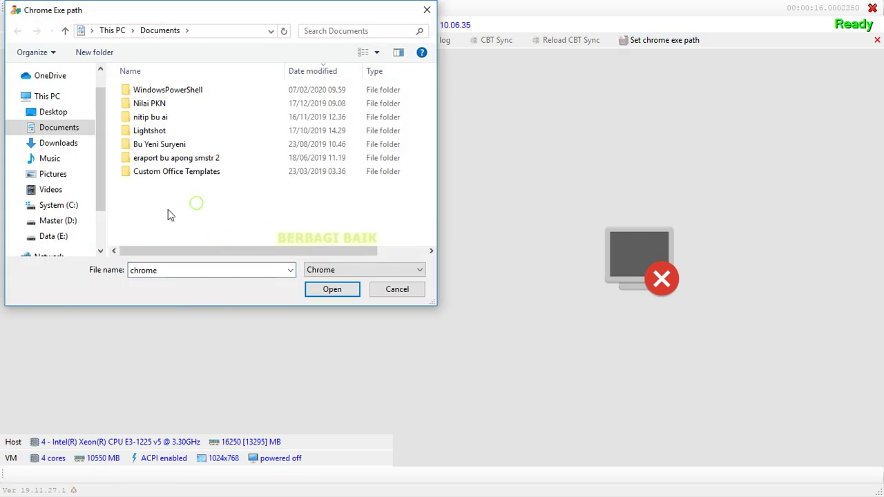
left_click(70, 204)
double_click(191, 183)
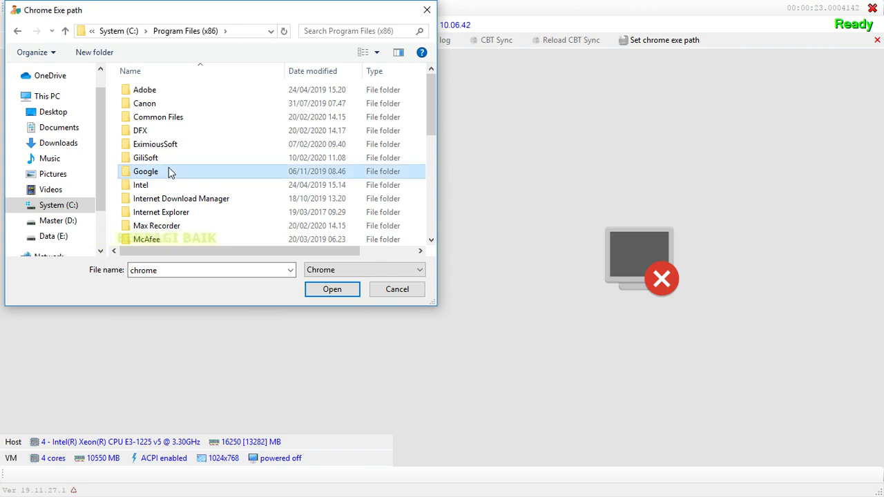
double_click(168, 169)
double_click(165, 95)
double_click(166, 93)
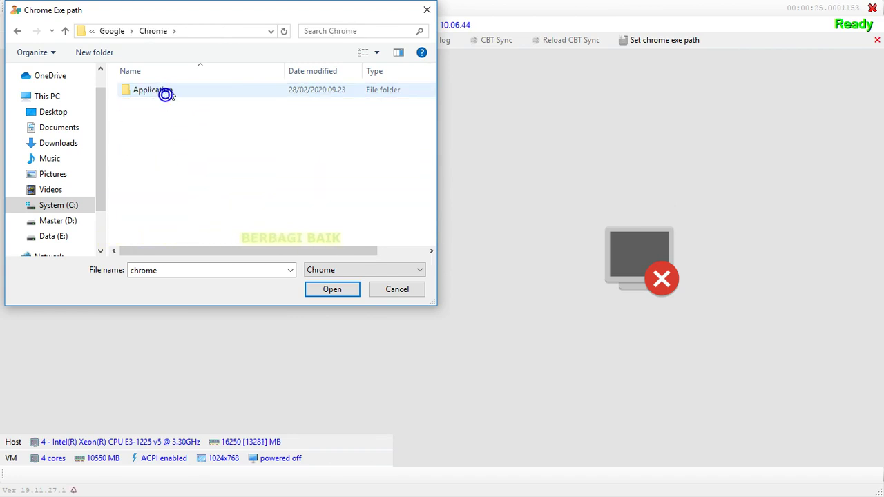
left_click(152, 130)
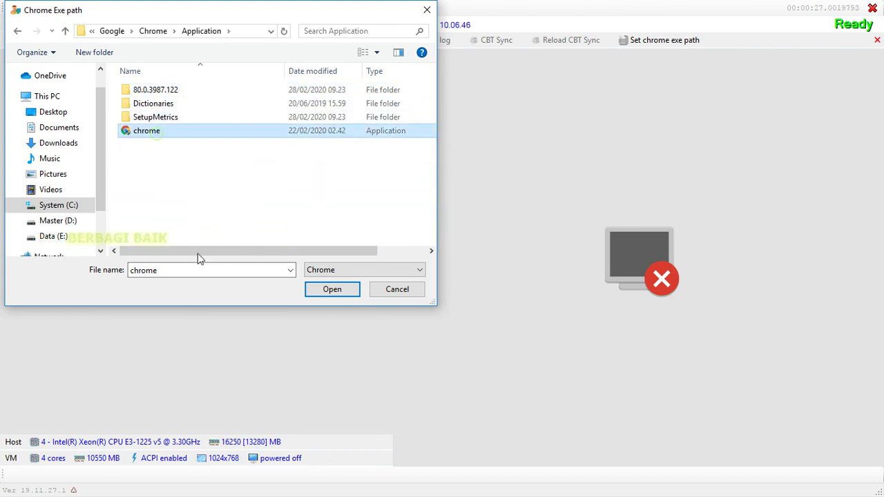
left_click(330, 289)
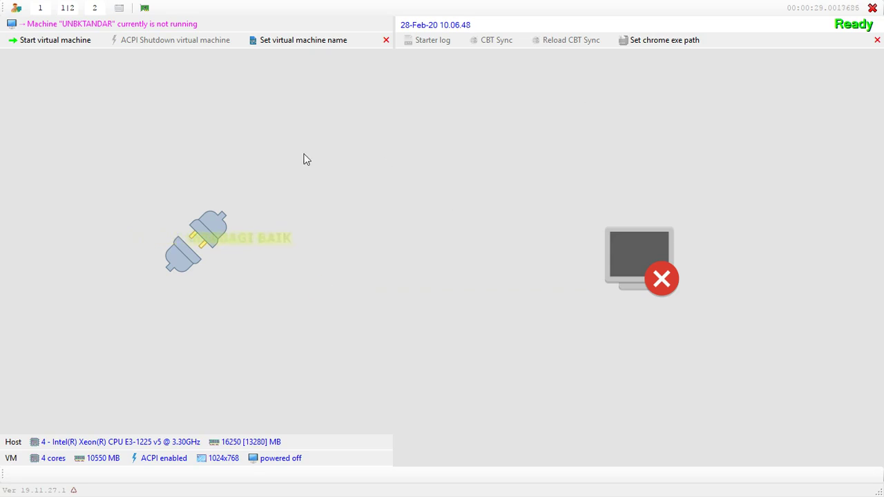
- Review the virtual machine name setting and close it without applying a change
left_click(346, 40)
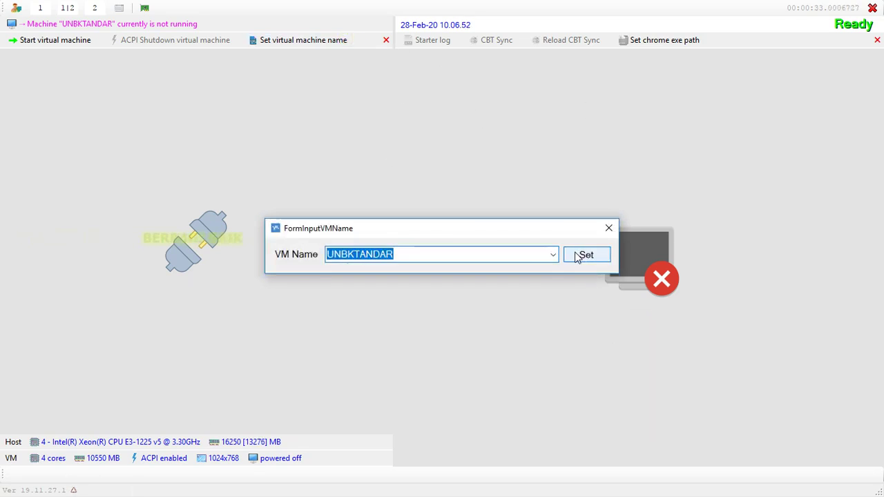
left_click(552, 255)
left_click(559, 320)
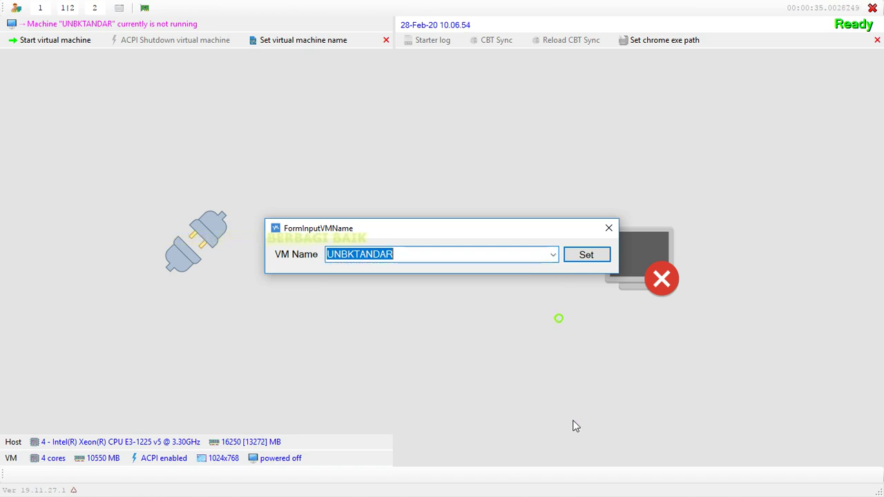
left_click(608, 229)
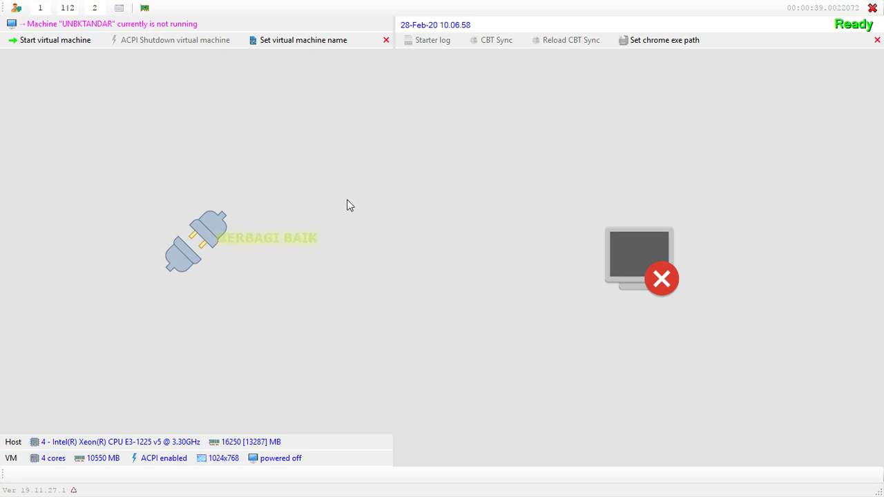
left_click(370, 205)
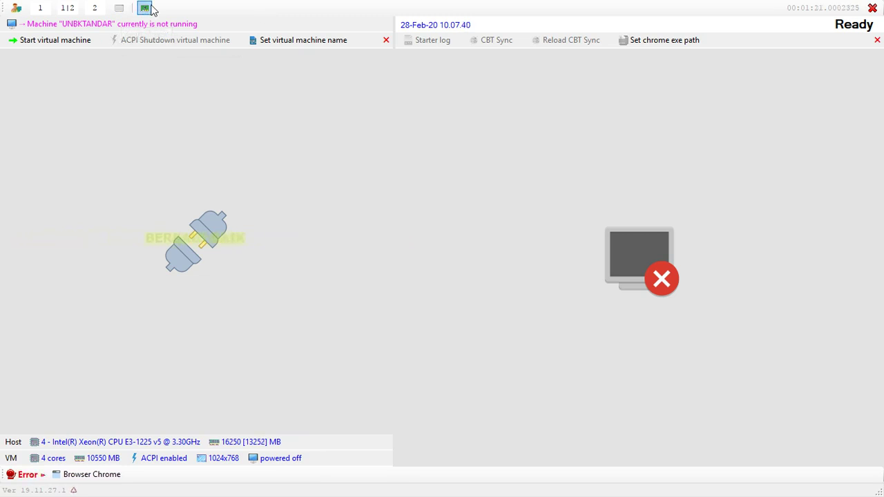
- Switch from full-screen to normal view by entering the view password and confirming it
left_click(119, 10)
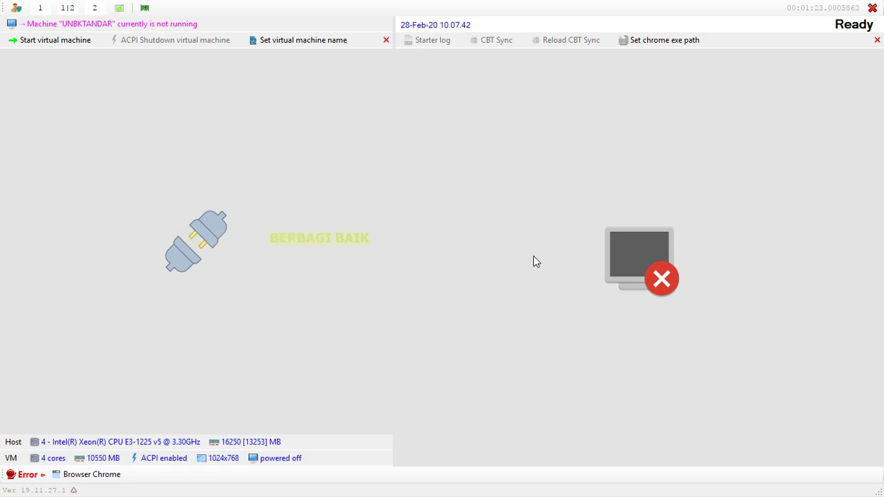
left_click(438, 255)
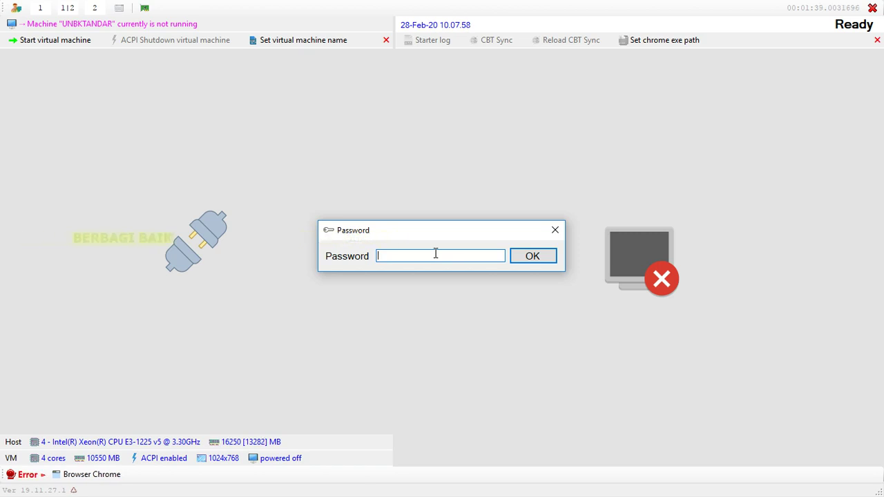
type("1")
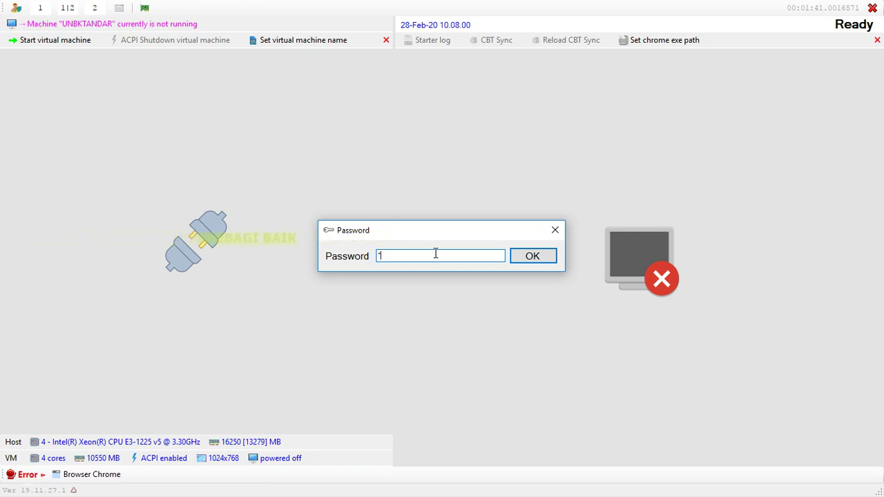
type("1")
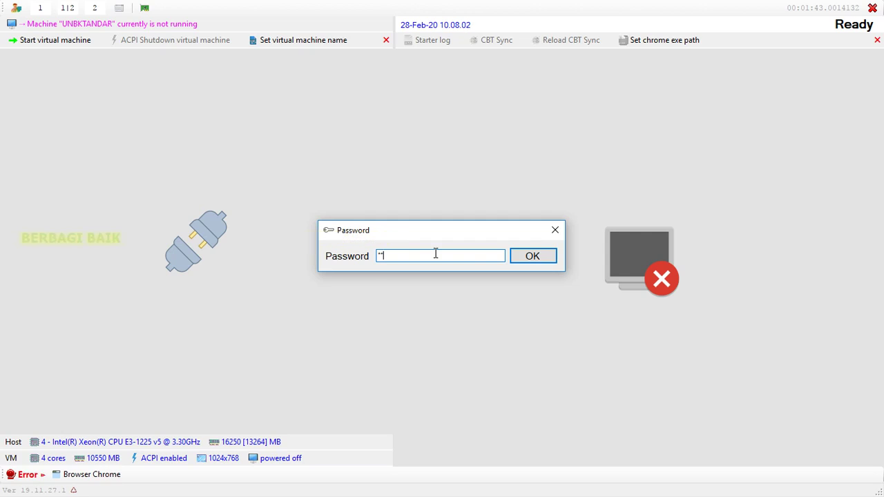
type("1")
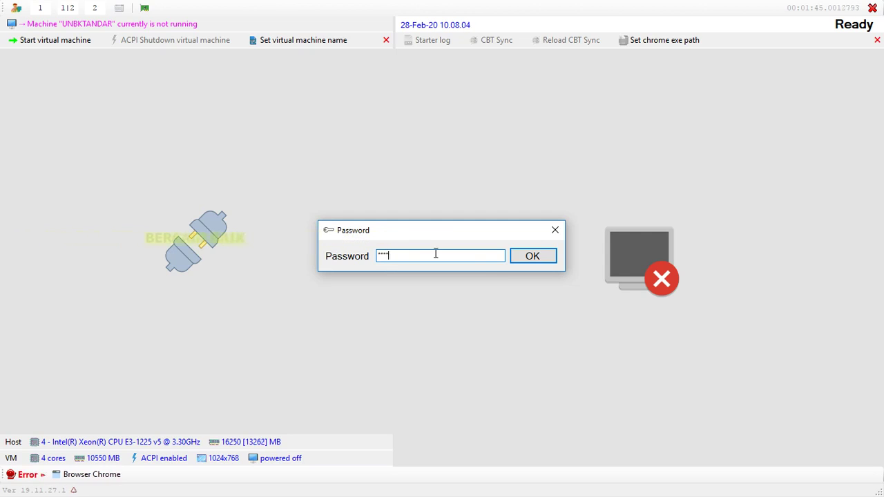
type("1")
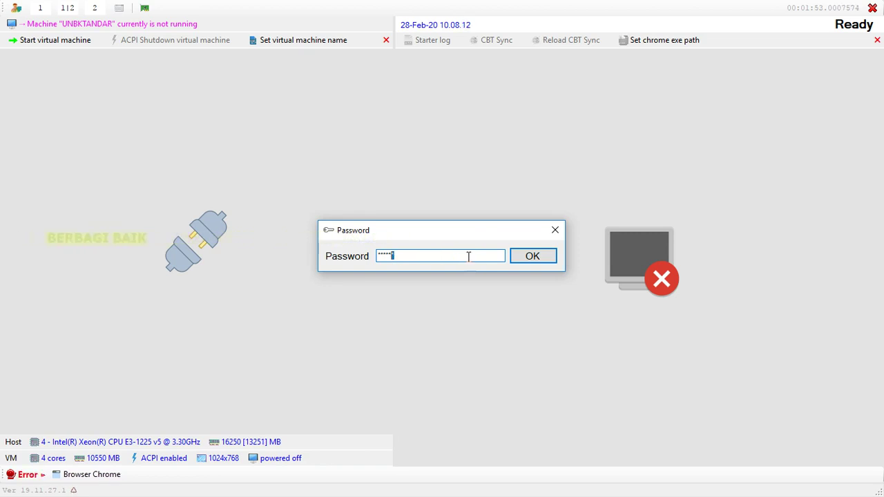
double_click(459, 253)
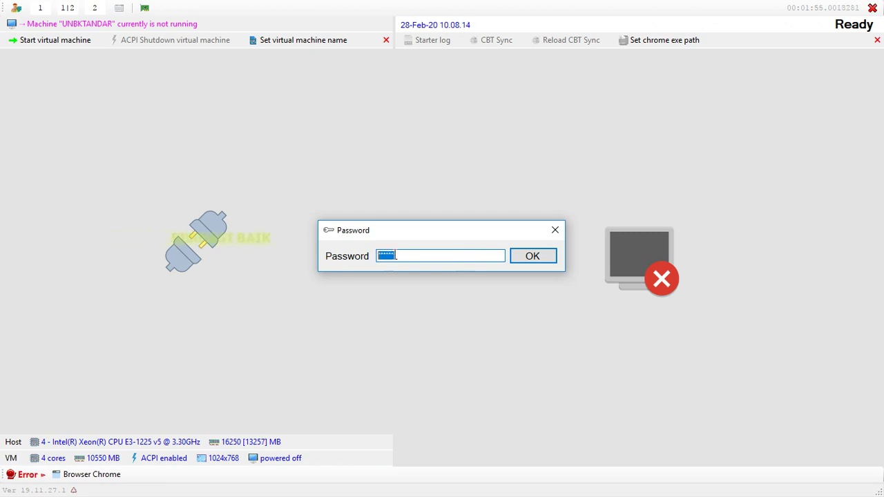
left_click(409, 255)
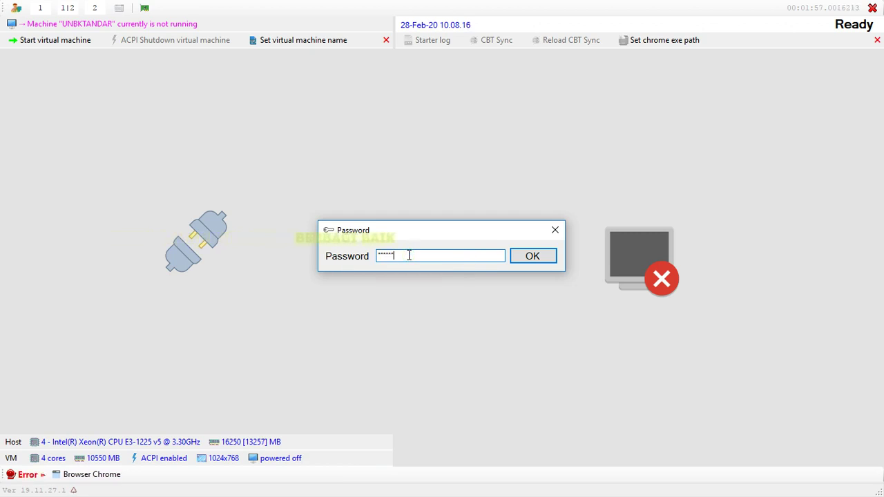
double_click(403, 254)
left_click(424, 252)
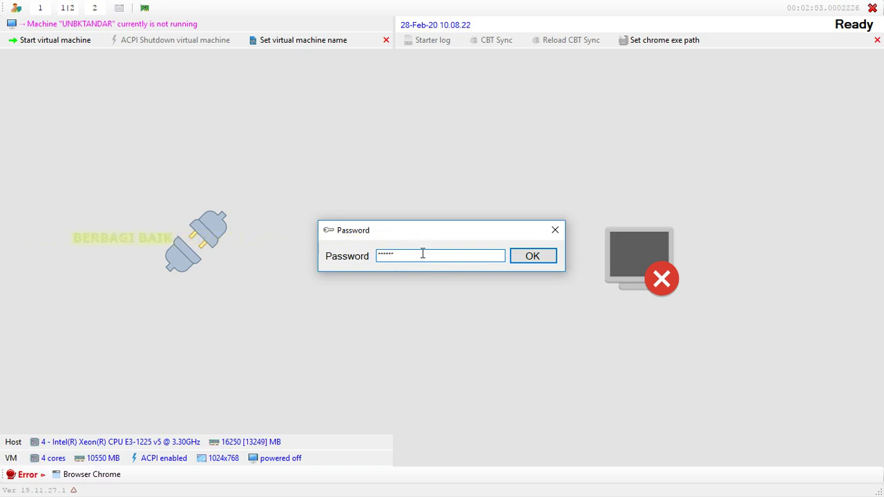
left_click(421, 254)
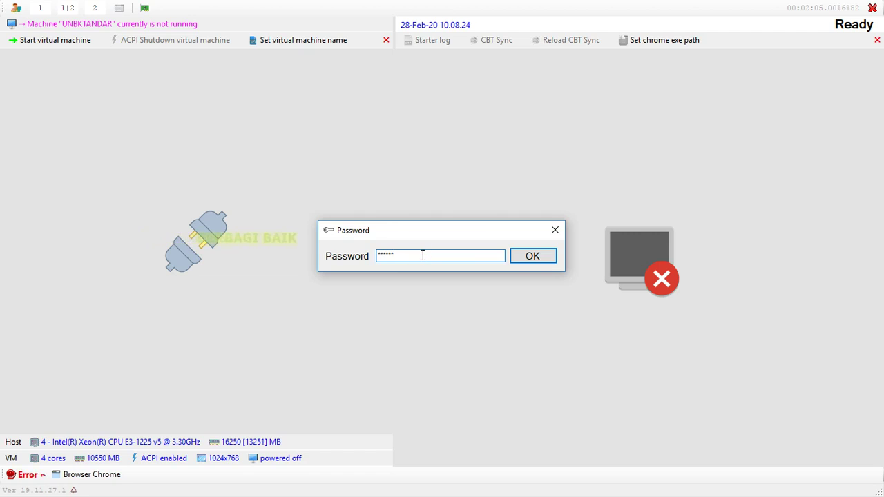
left_click(525, 257)
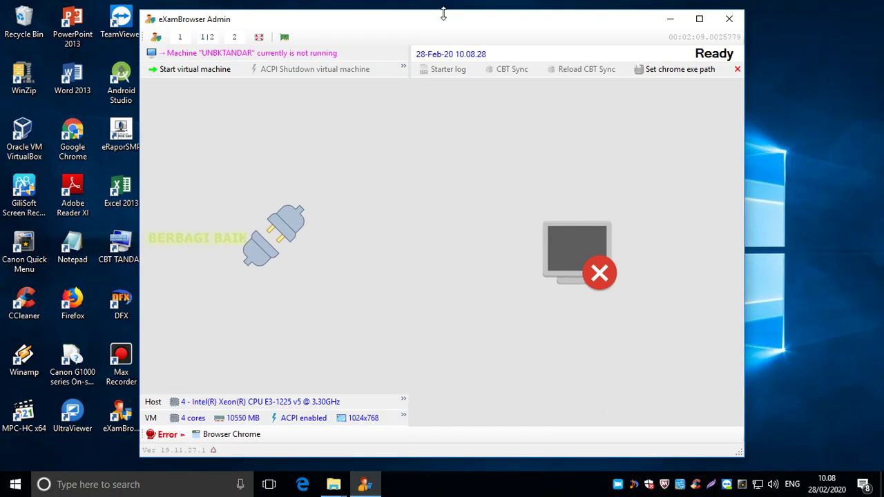
- Move the eXamBrowser Admin window, switch it between maximized and restored size, and minimize it
left_click_drag(444, 22, 495, 25)
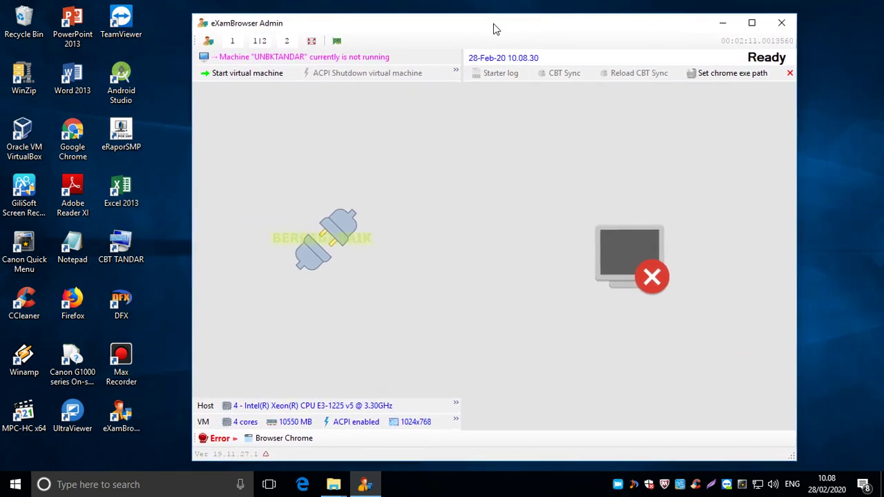
left_click(748, 24)
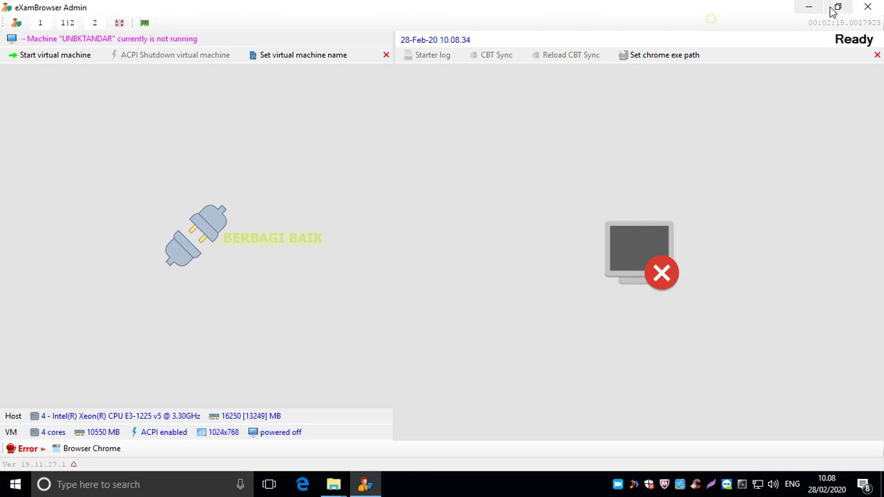
left_click(835, 8)
left_click(749, 23)
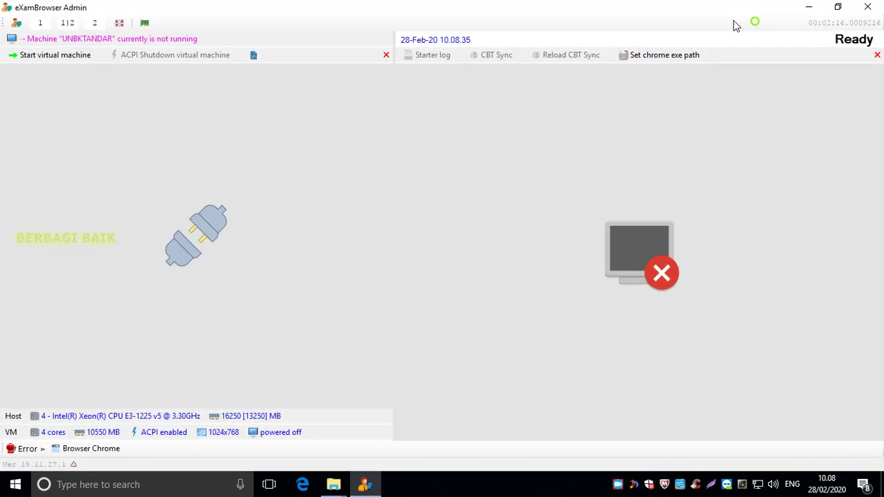
left_click(809, 8)
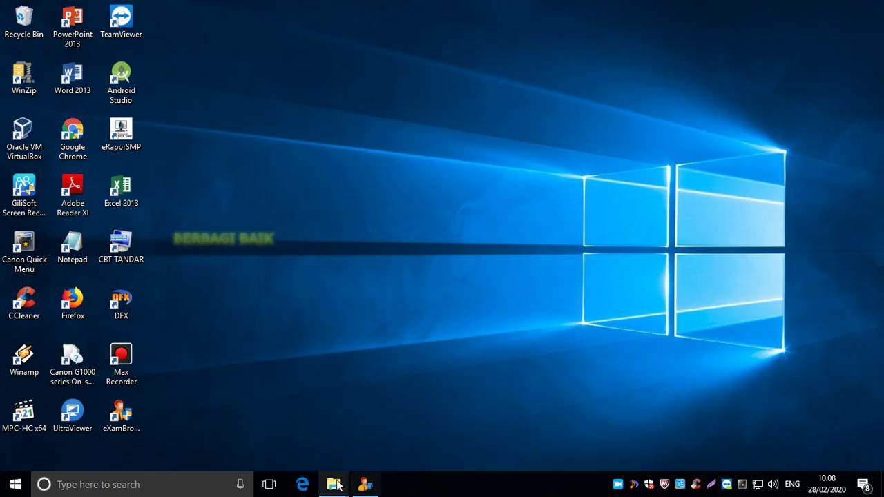
- Close the two open Videos folder windows in File Explorer, leaving the eXamBroAdmin 27.11.19 folder open
mouse_move(334, 484)
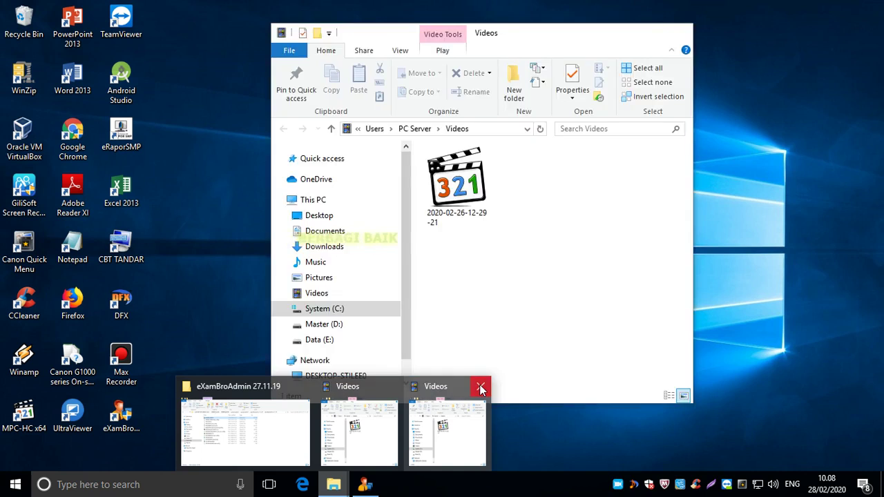
left_click(480, 386)
left_click(437, 386)
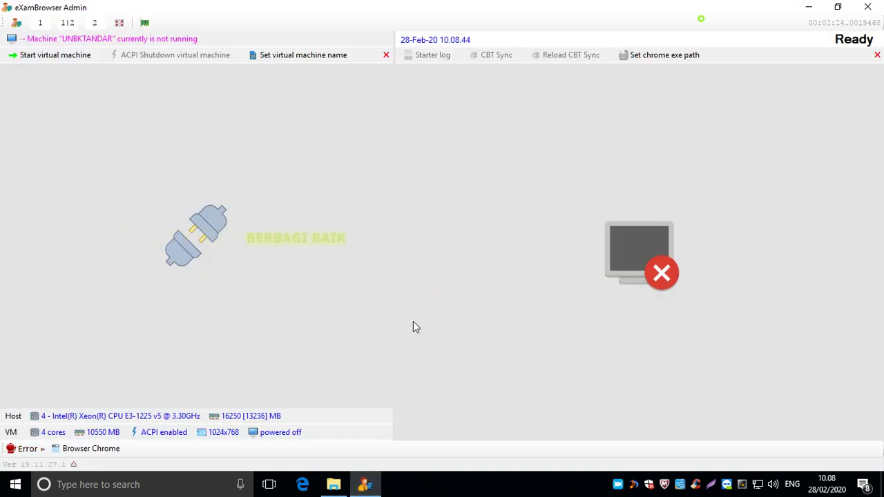
- Bring eXamBrowser Admin back up, restore it to a smaller window, move it, and maximize it again
left_click(366, 485)
left_click(370, 483)
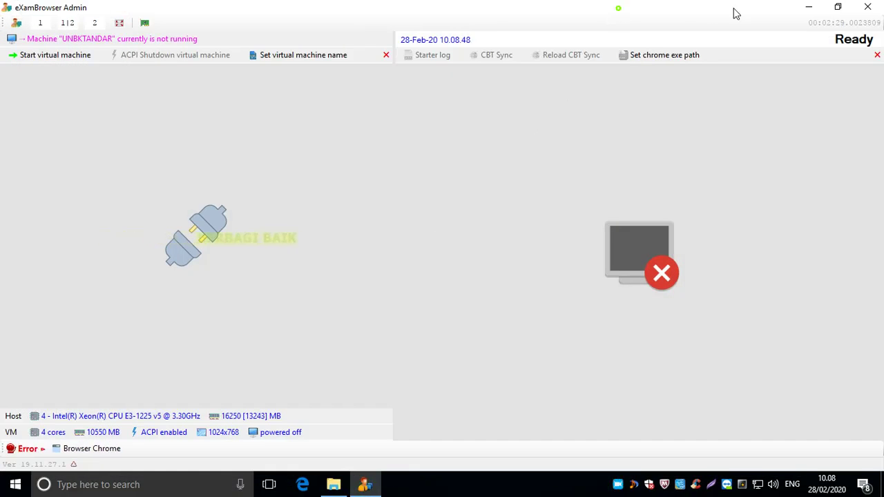
left_click(839, 8)
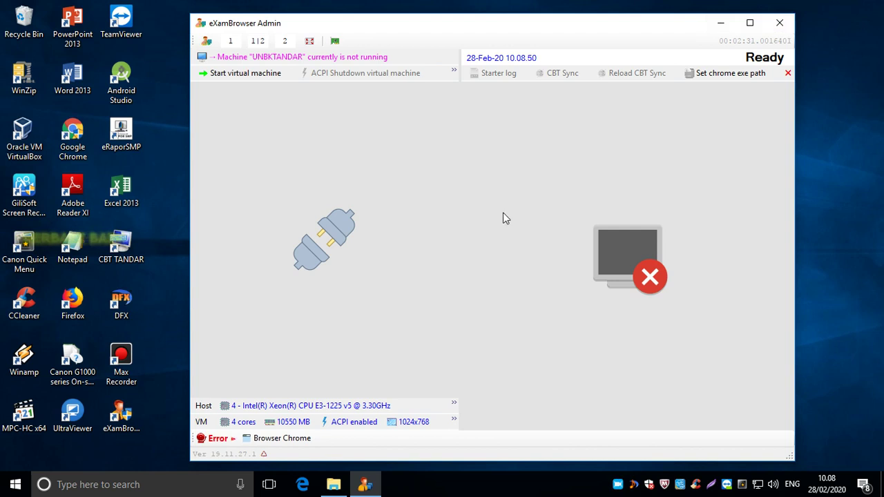
left_click_drag(680, 22, 751, 45)
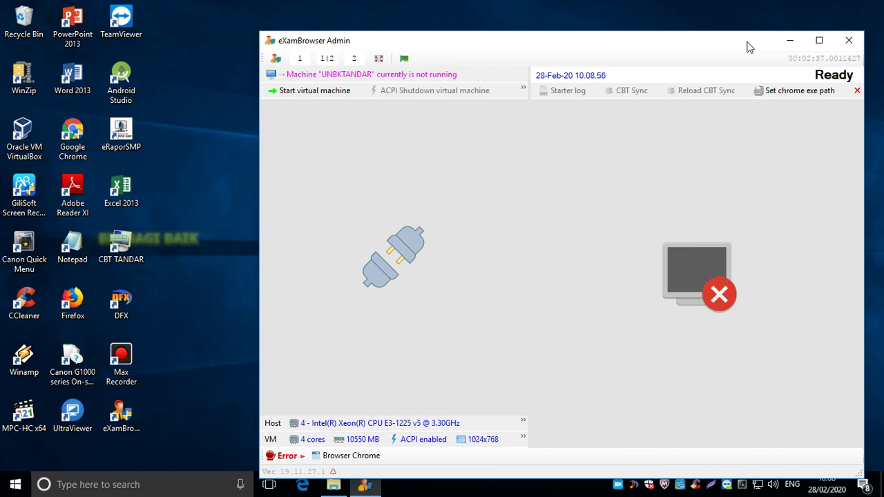
double_click(747, 45)
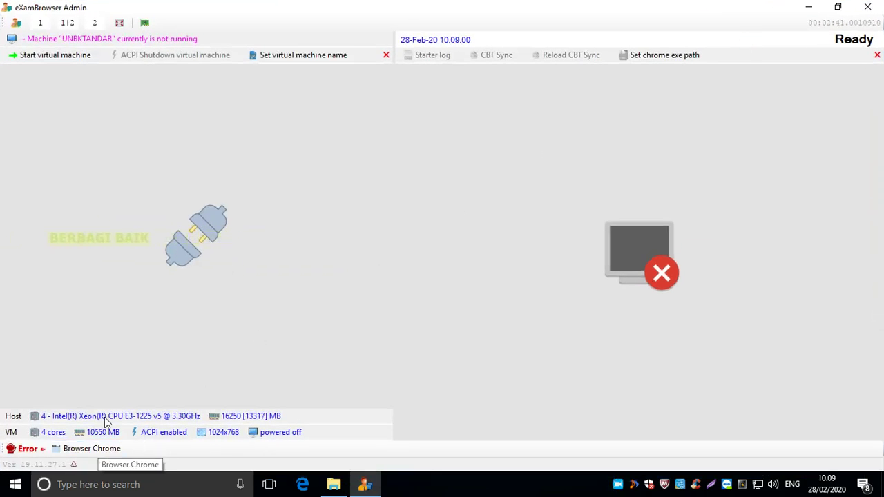
- Set the Chrome exe path to chrome in the Google\Chrome\Application folder while in normal view
left_click(679, 54)
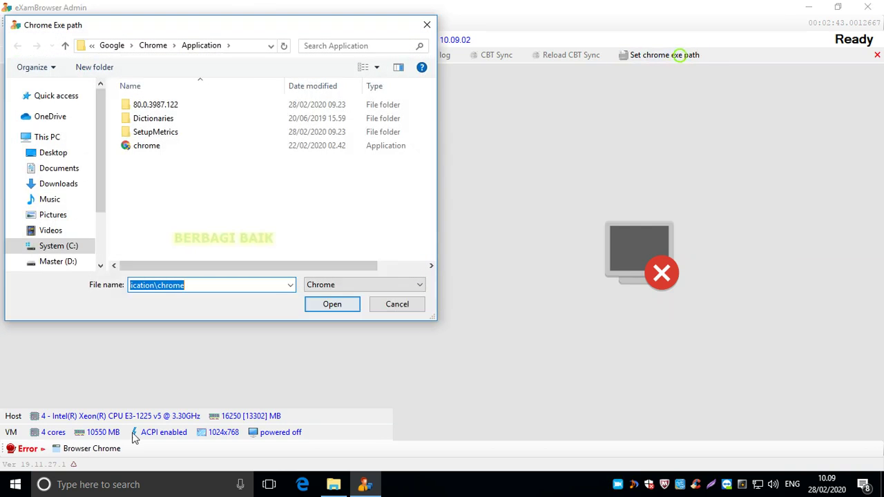
left_click(163, 146)
double_click(164, 145)
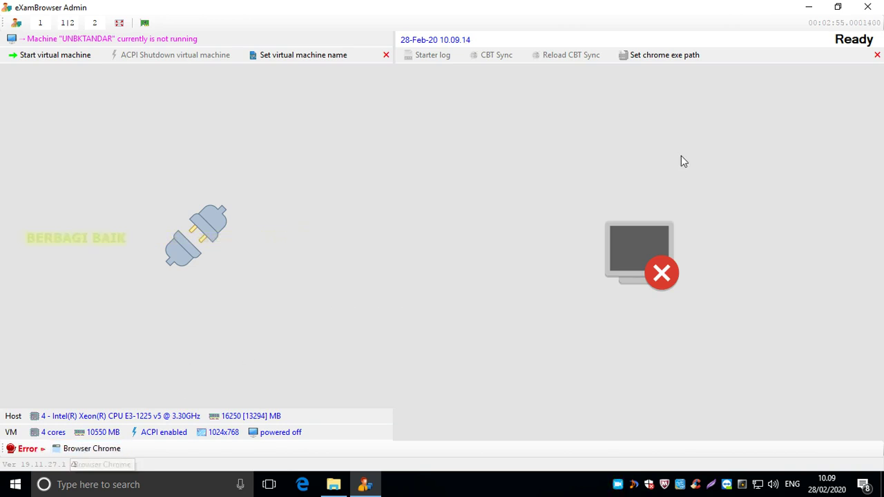
- Minimize the eXamBrowser Admin window to the desktop and bring it back up
left_click(808, 7)
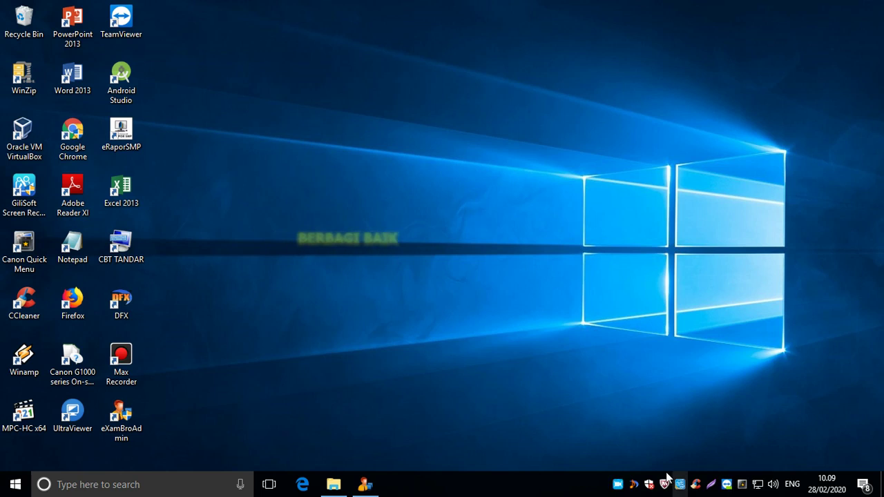
left_click(525, 330)
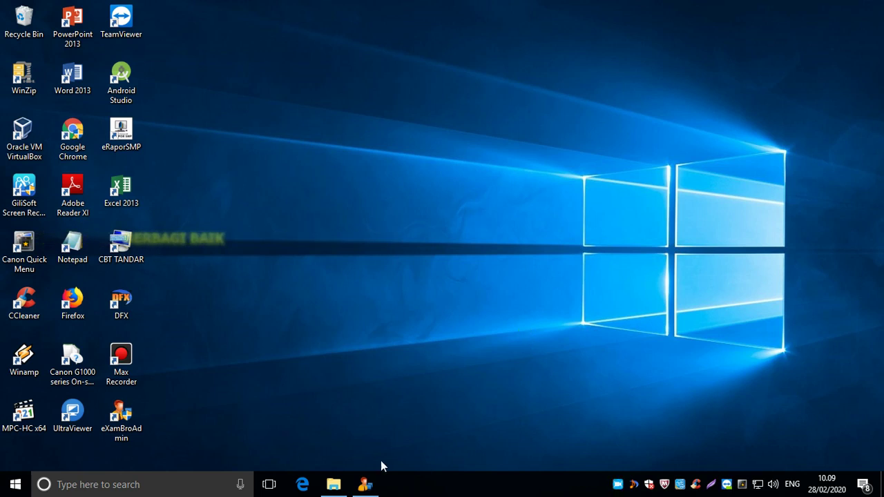
left_click(365, 484)
left_click(476, 155)
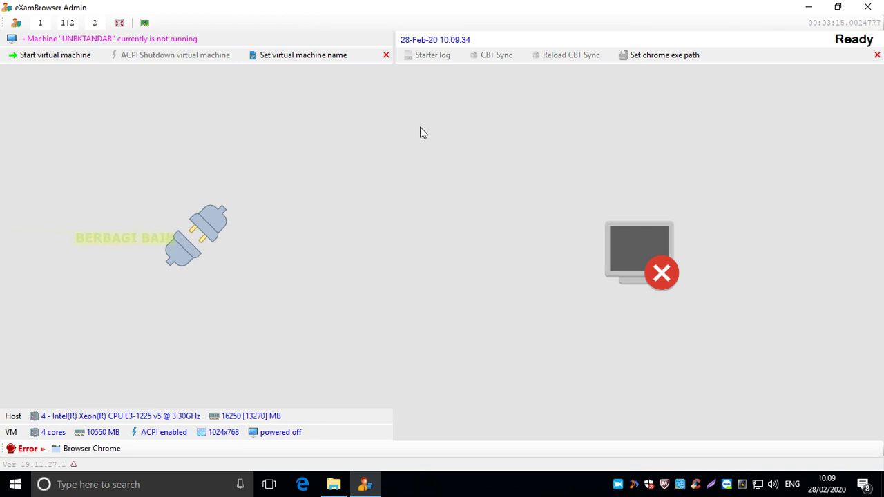
- In full-screen view, set the Chrome exe path to chrome in Google\Chrome\Application and the virtual machine name to UNBKTANDAR
left_click(118, 23)
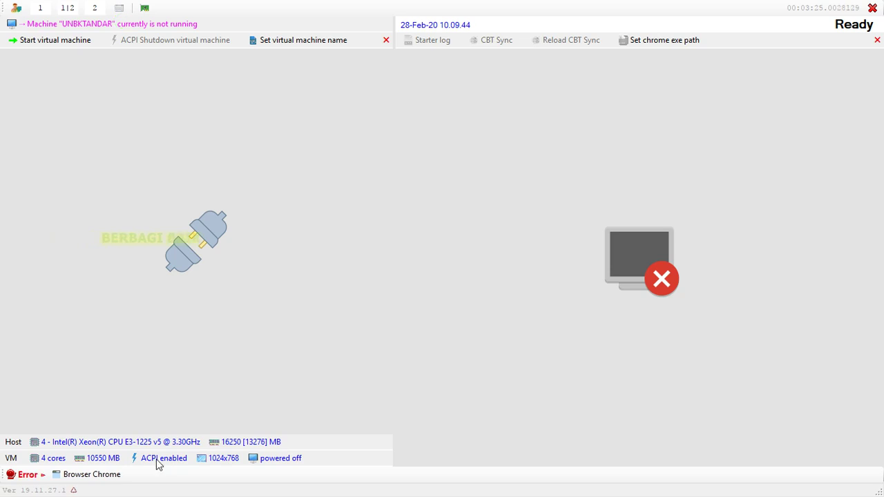
left_click(651, 43)
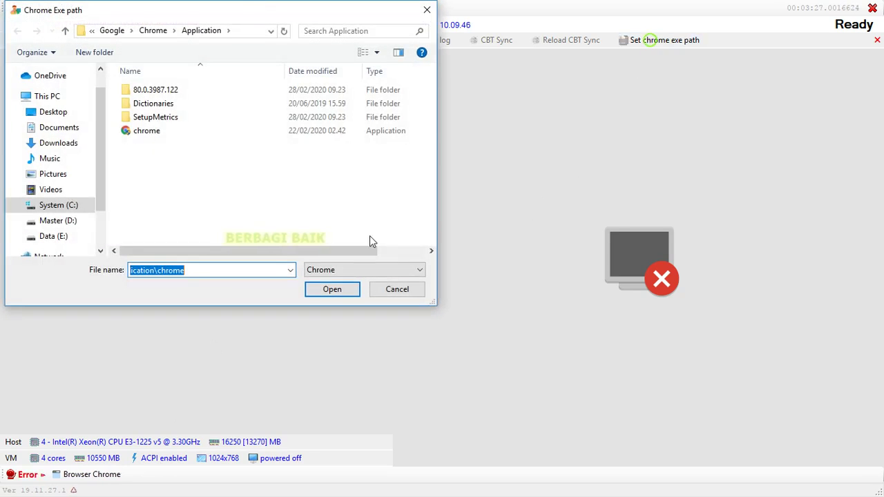
double_click(185, 132)
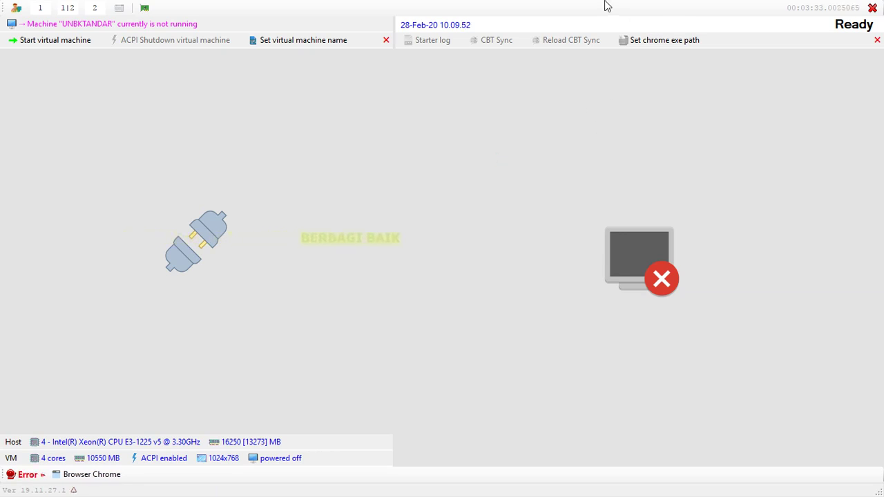
left_click(349, 43)
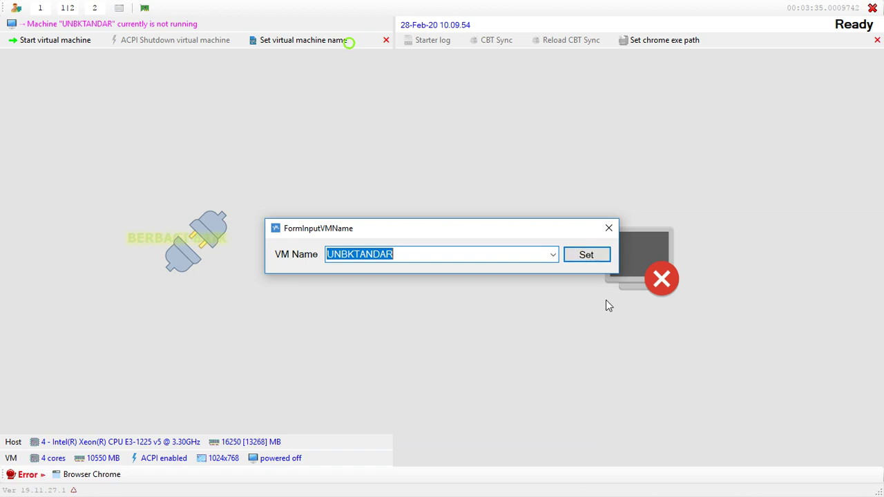
left_click(587, 255)
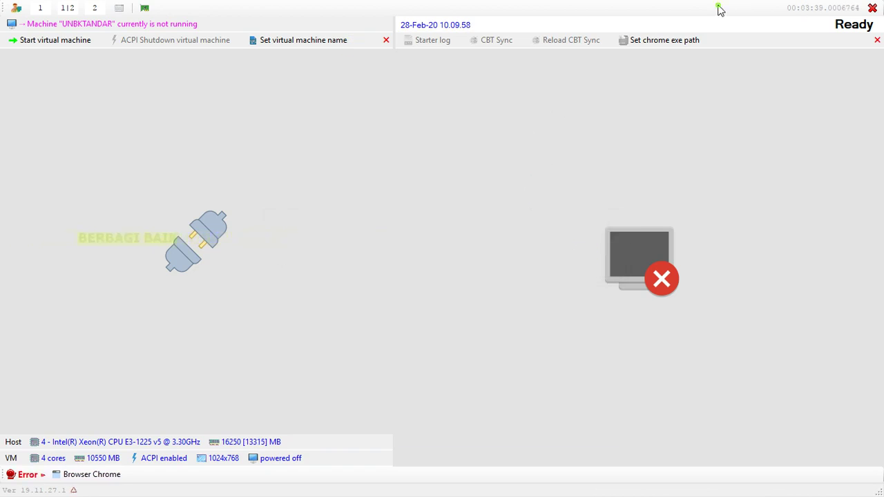
- Return from full-screen view to the normal window by entering the password
left_click(119, 7)
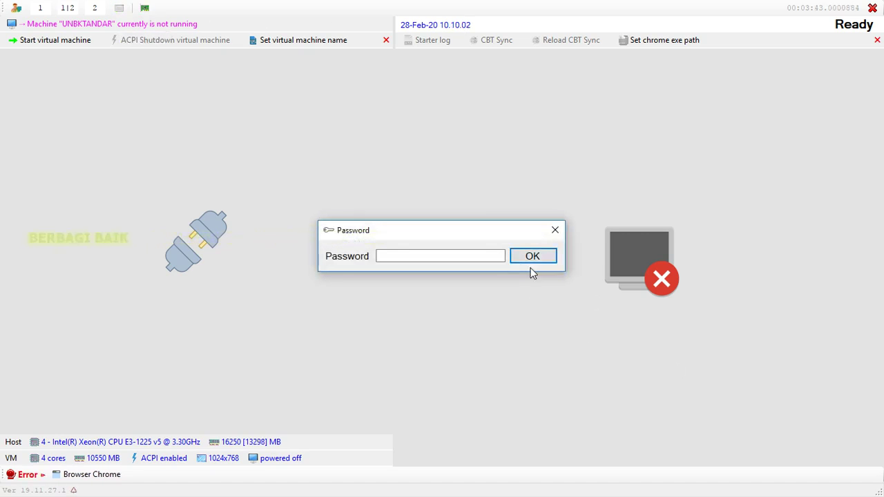
left_click(486, 257)
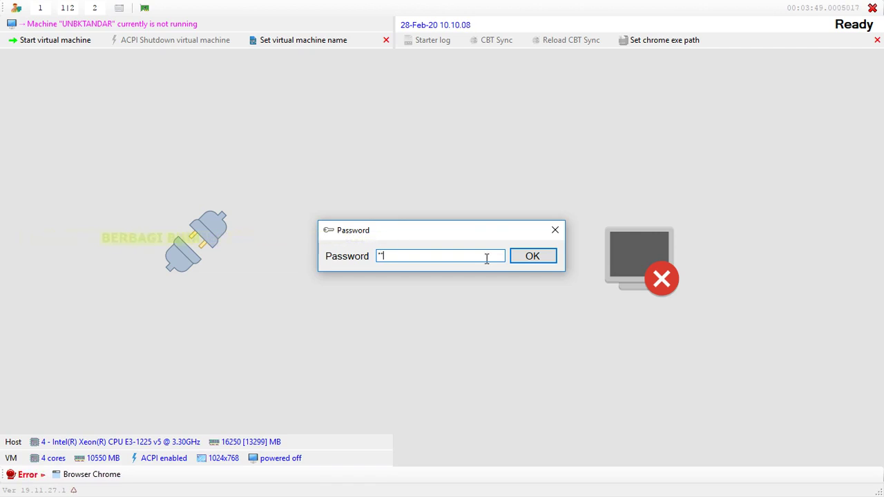
type("*")
type("**")
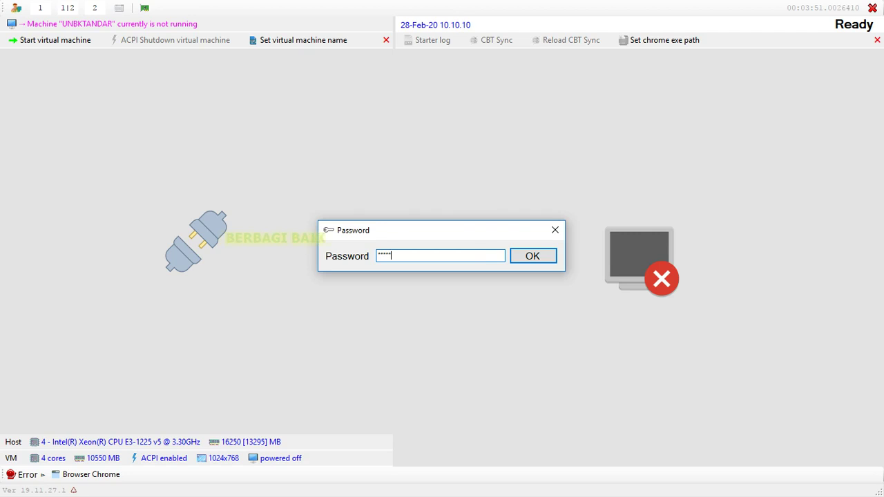
left_click(532, 262)
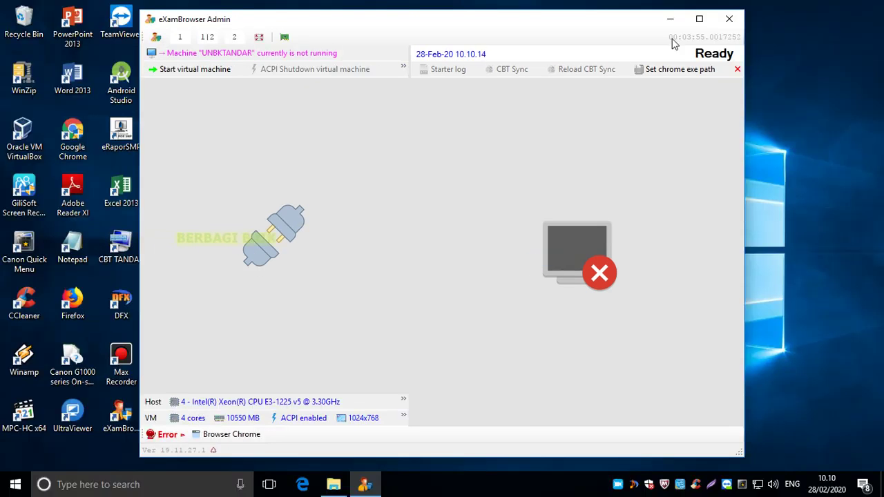
- Move, minimize, reopen and maximize the eXamBrowser Admin window, and exit the program
left_click_drag(622, 19, 703, 57)
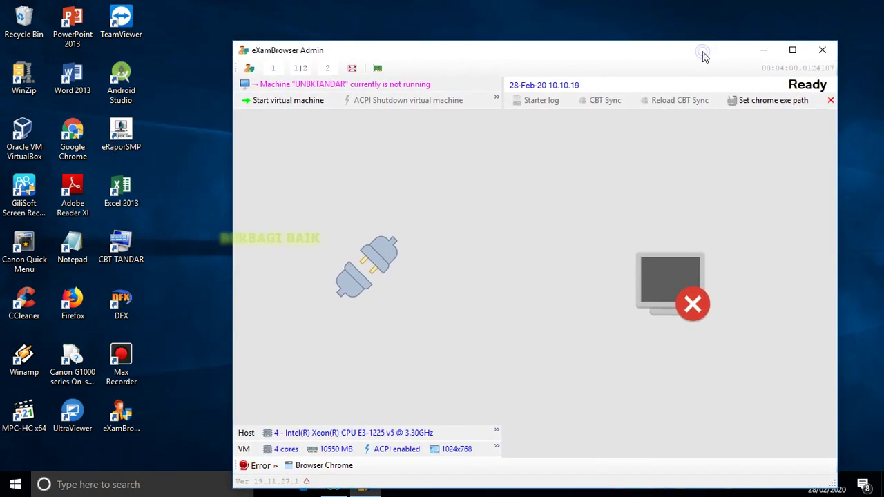
left_click(764, 49)
left_click(366, 484)
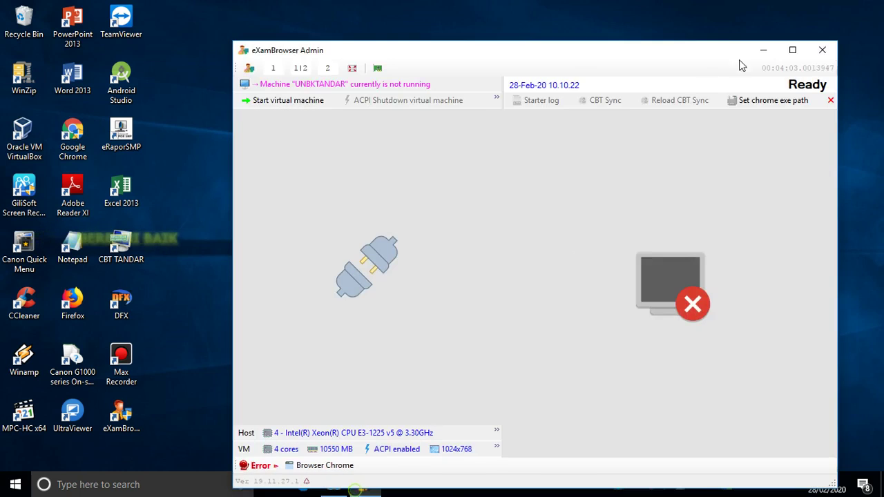
left_click(791, 54)
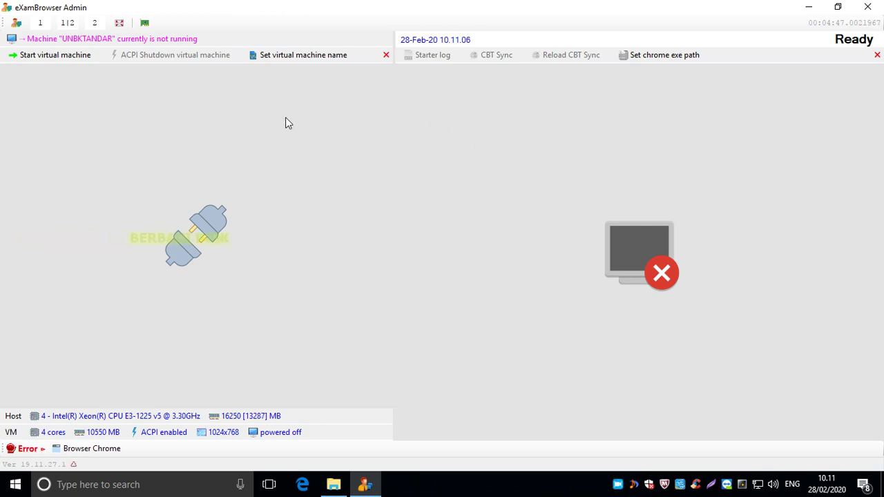
left_click(867, 7)
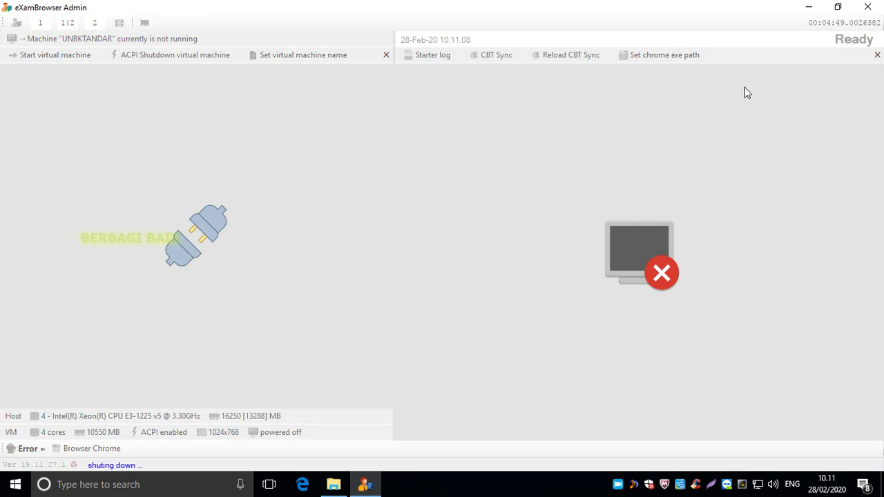